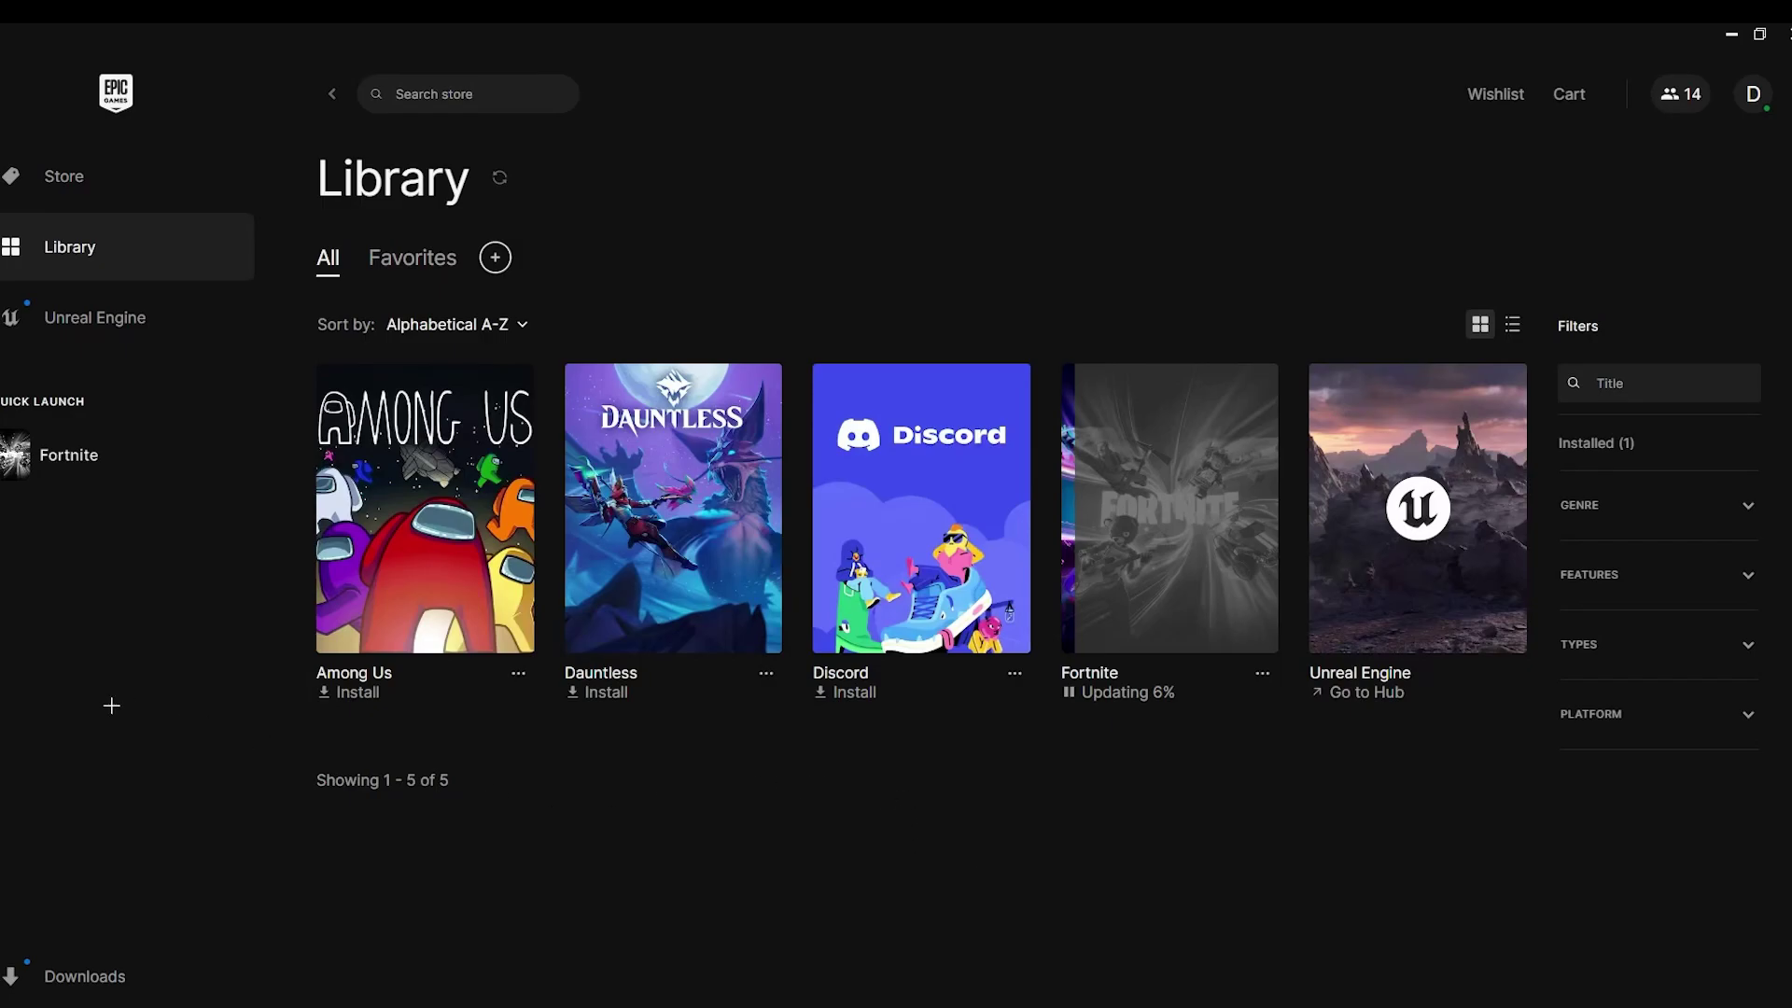
# - Check Fortnite's update at 7% in Downloads, then close the panel
pyautogui.click(95, 989)
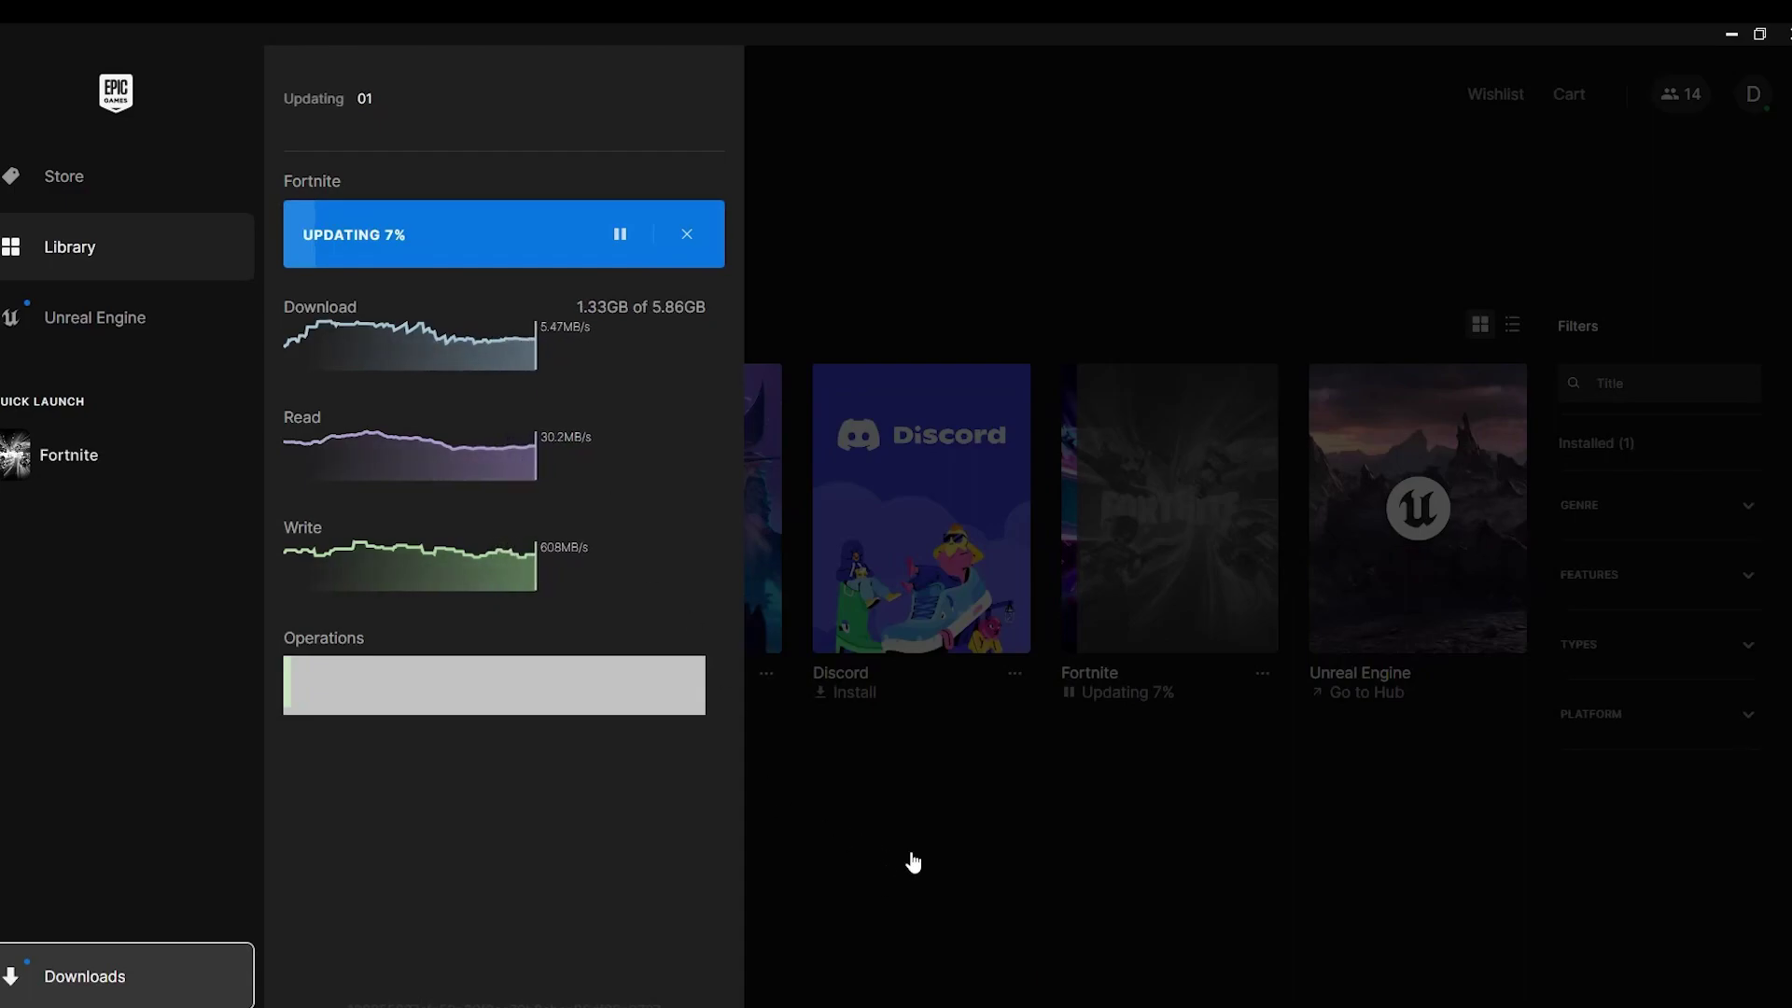
pyautogui.click(916, 824)
# - Compare drives in This PC: New Volume (E:) 160 GB free, C: 42.7 GB free
pyautogui.click(851, 1004)
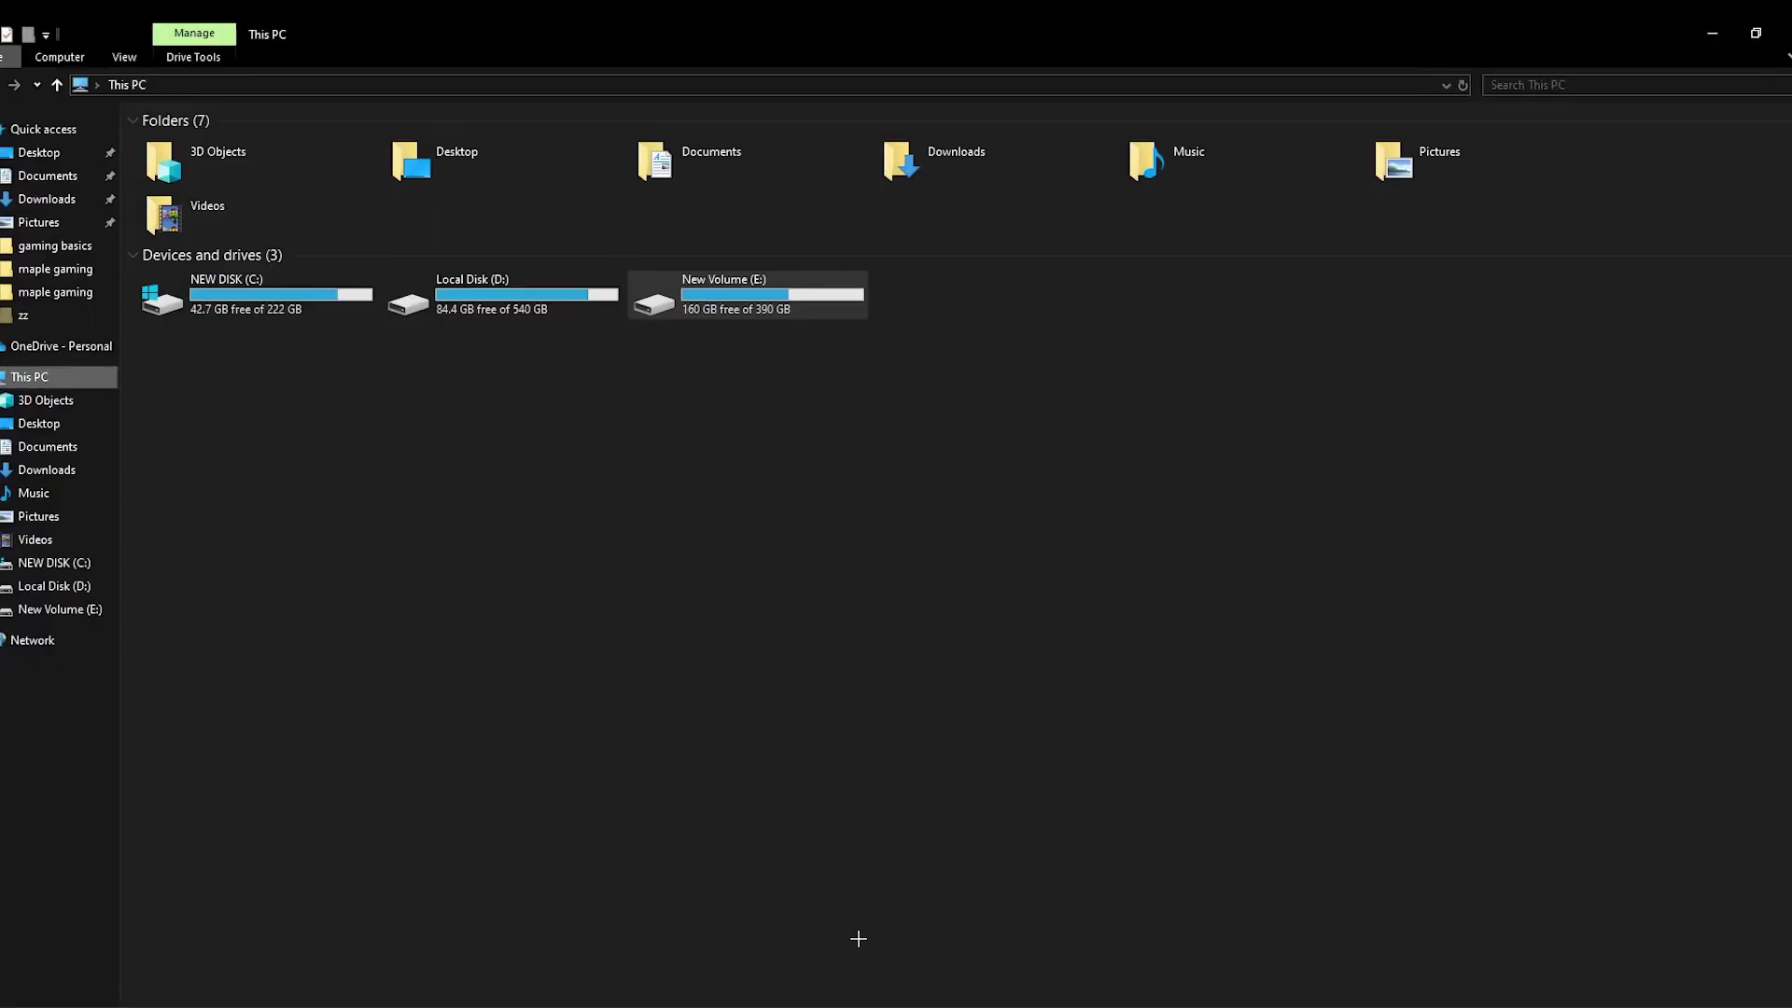
pyautogui.click(384, 509)
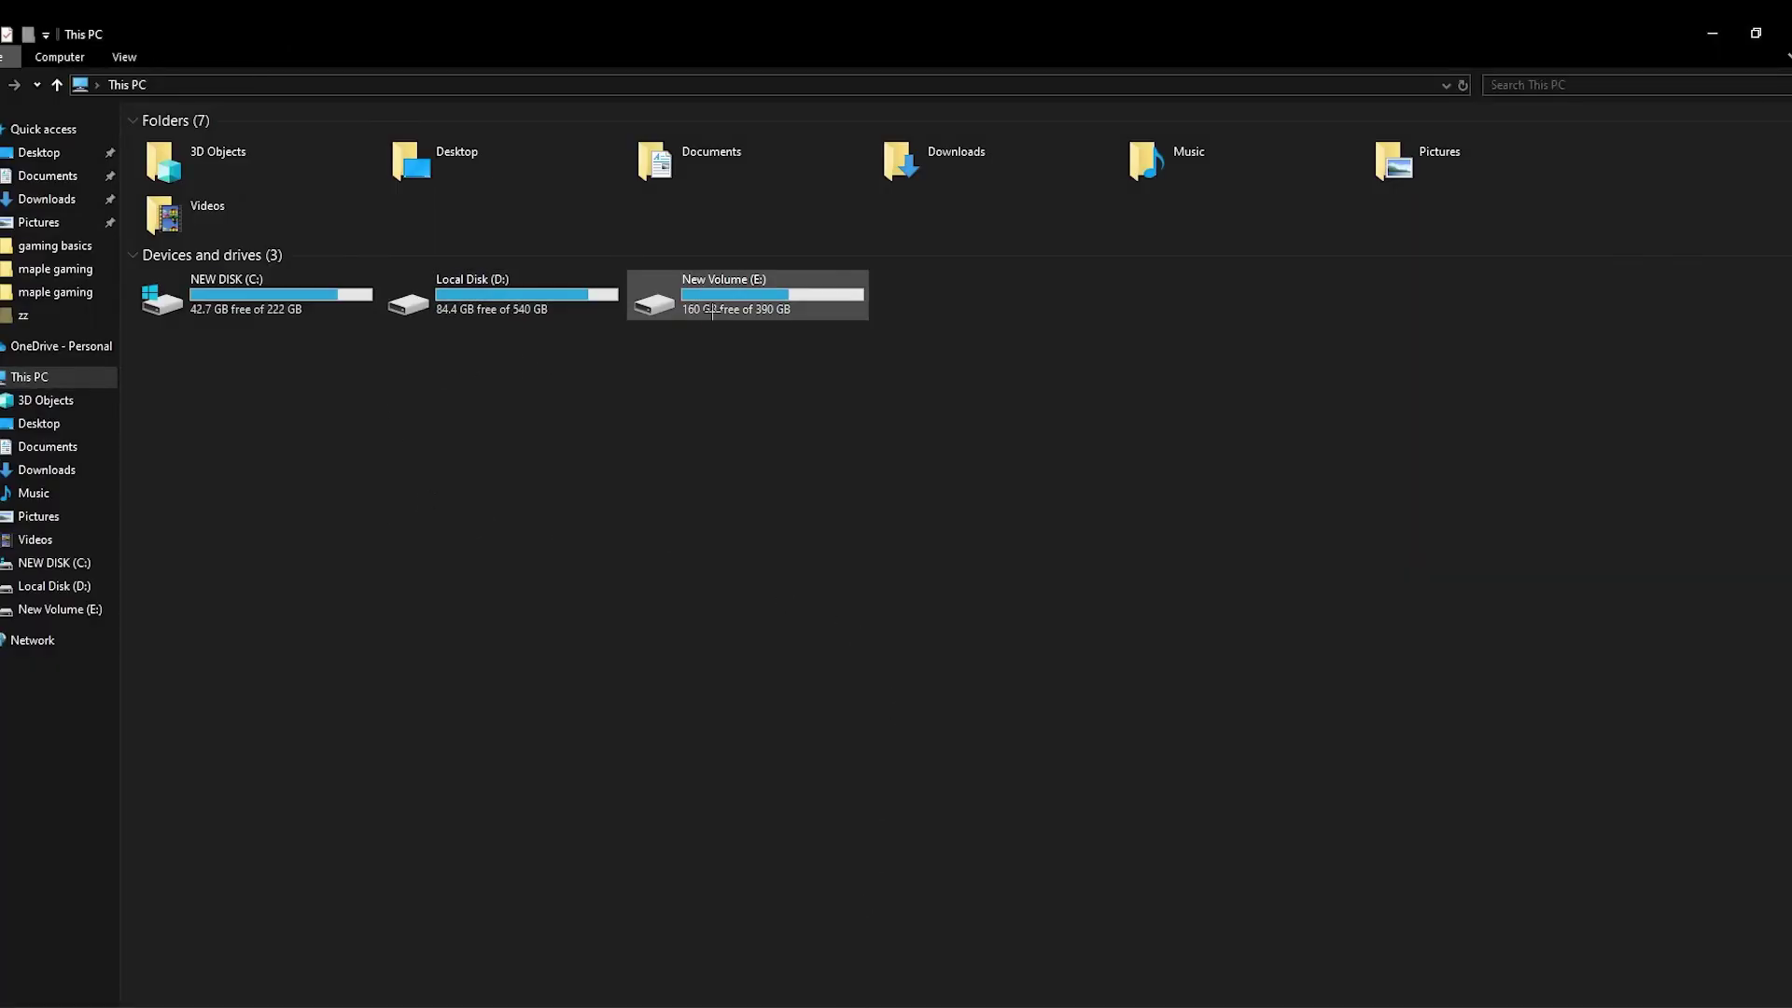
pyautogui.click(756, 294)
pyautogui.click(826, 504)
pyautogui.click(672, 307)
pyautogui.click(824, 435)
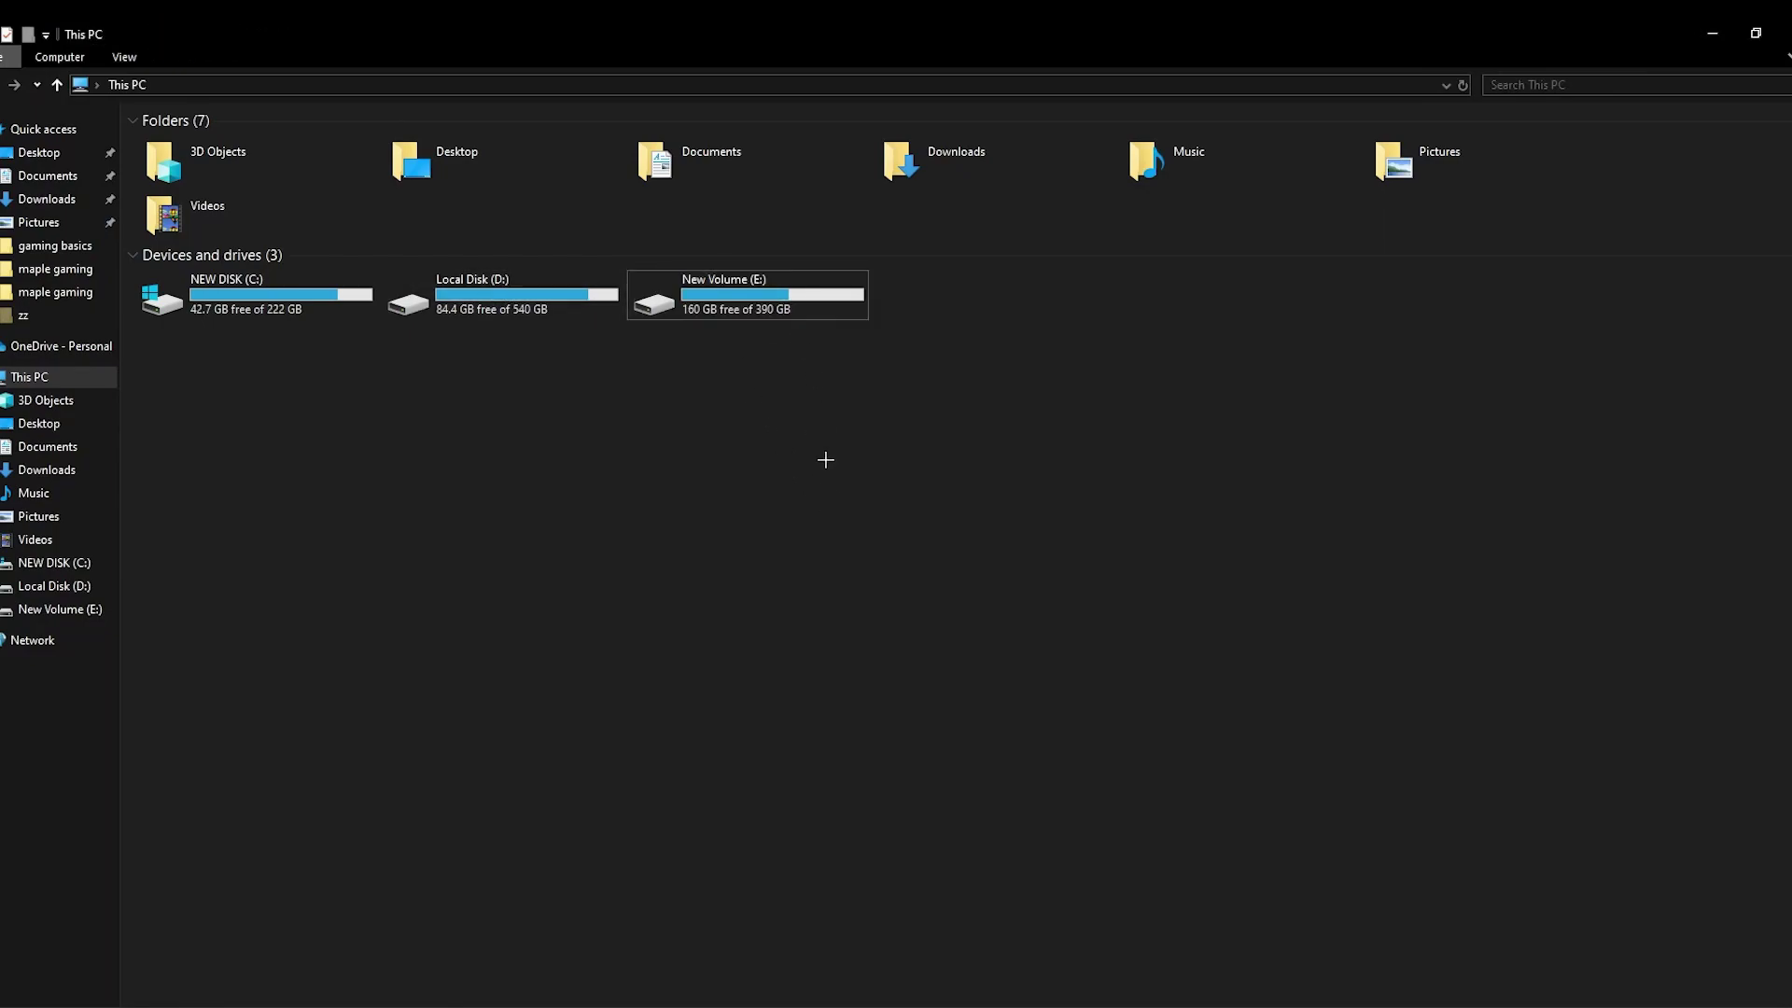
pyautogui.click(264, 302)
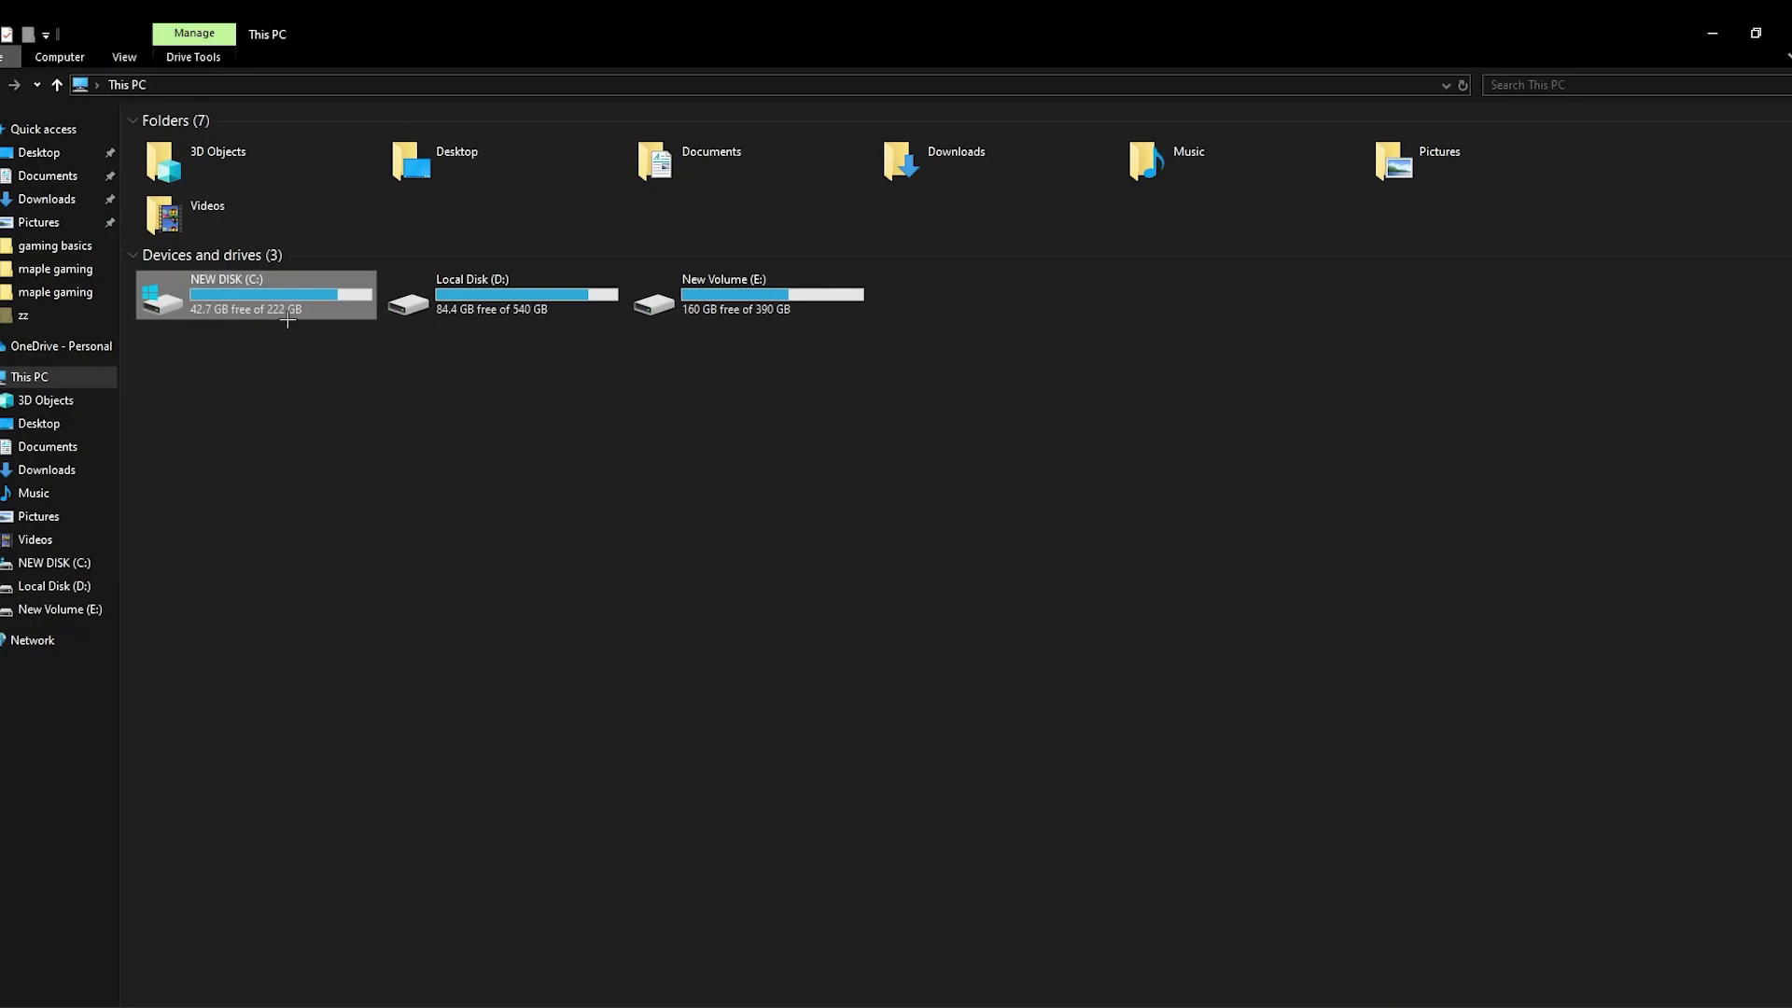
pyautogui.click(281, 397)
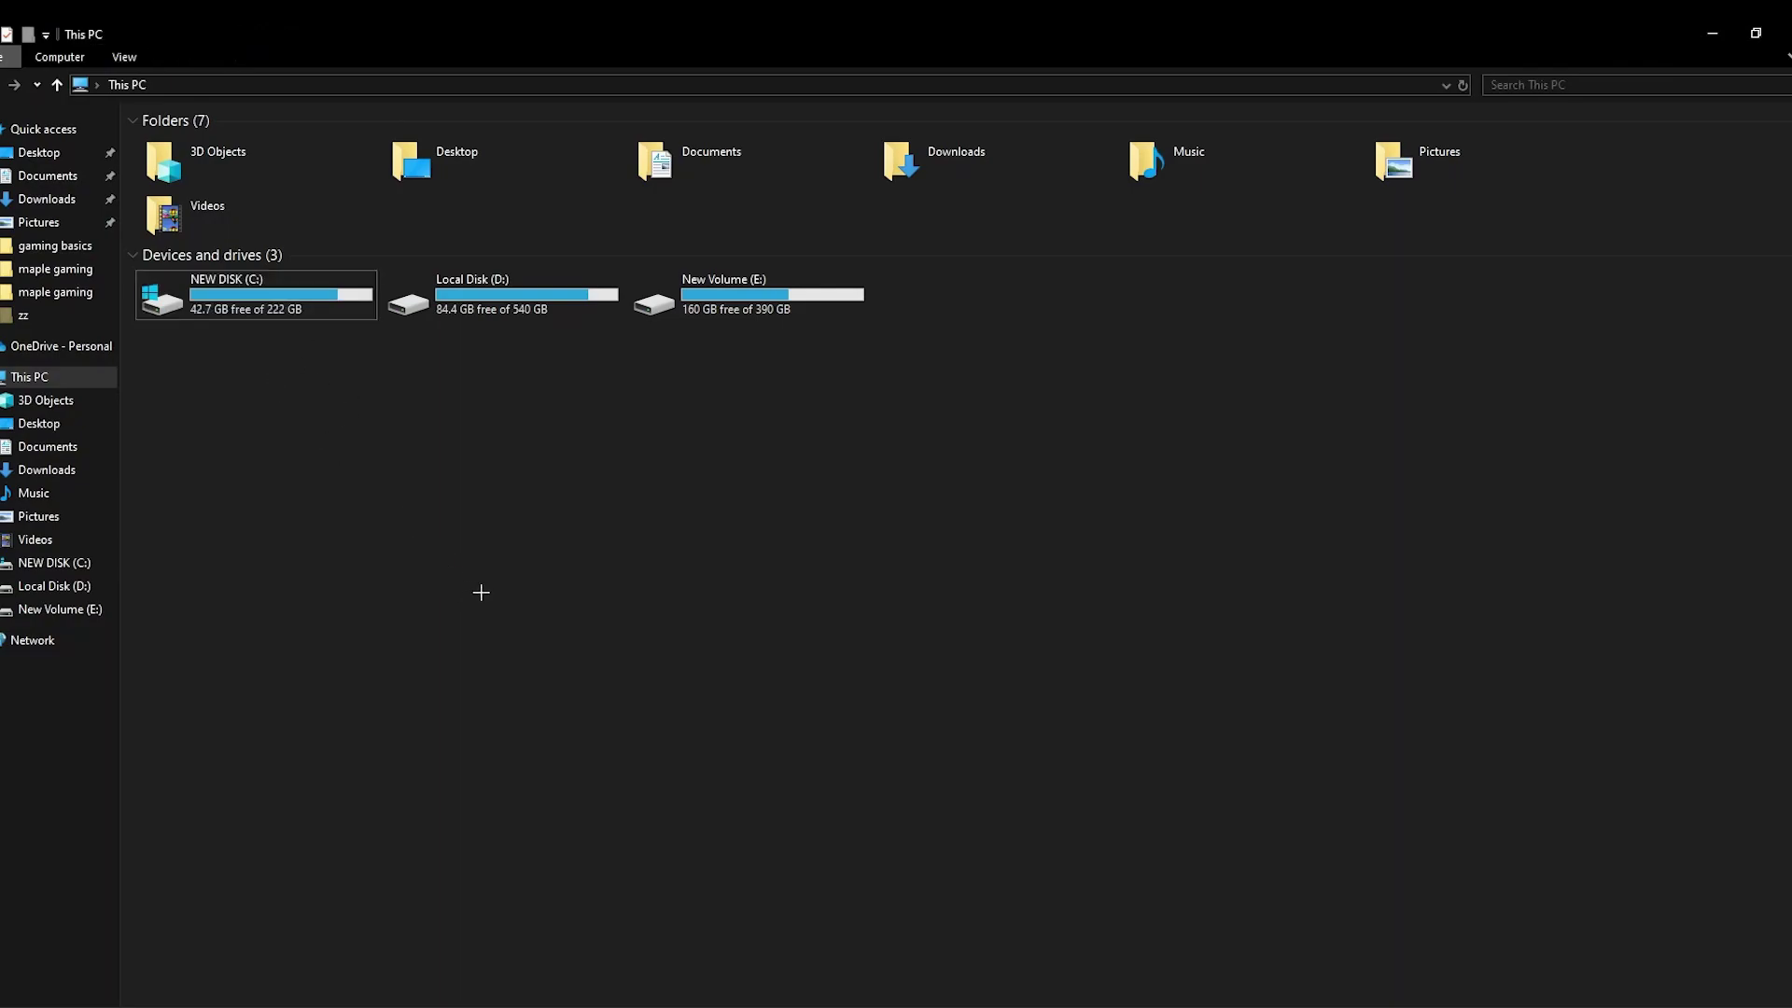
pyautogui.click(281, 311)
pyautogui.click(402, 458)
pyautogui.click(267, 298)
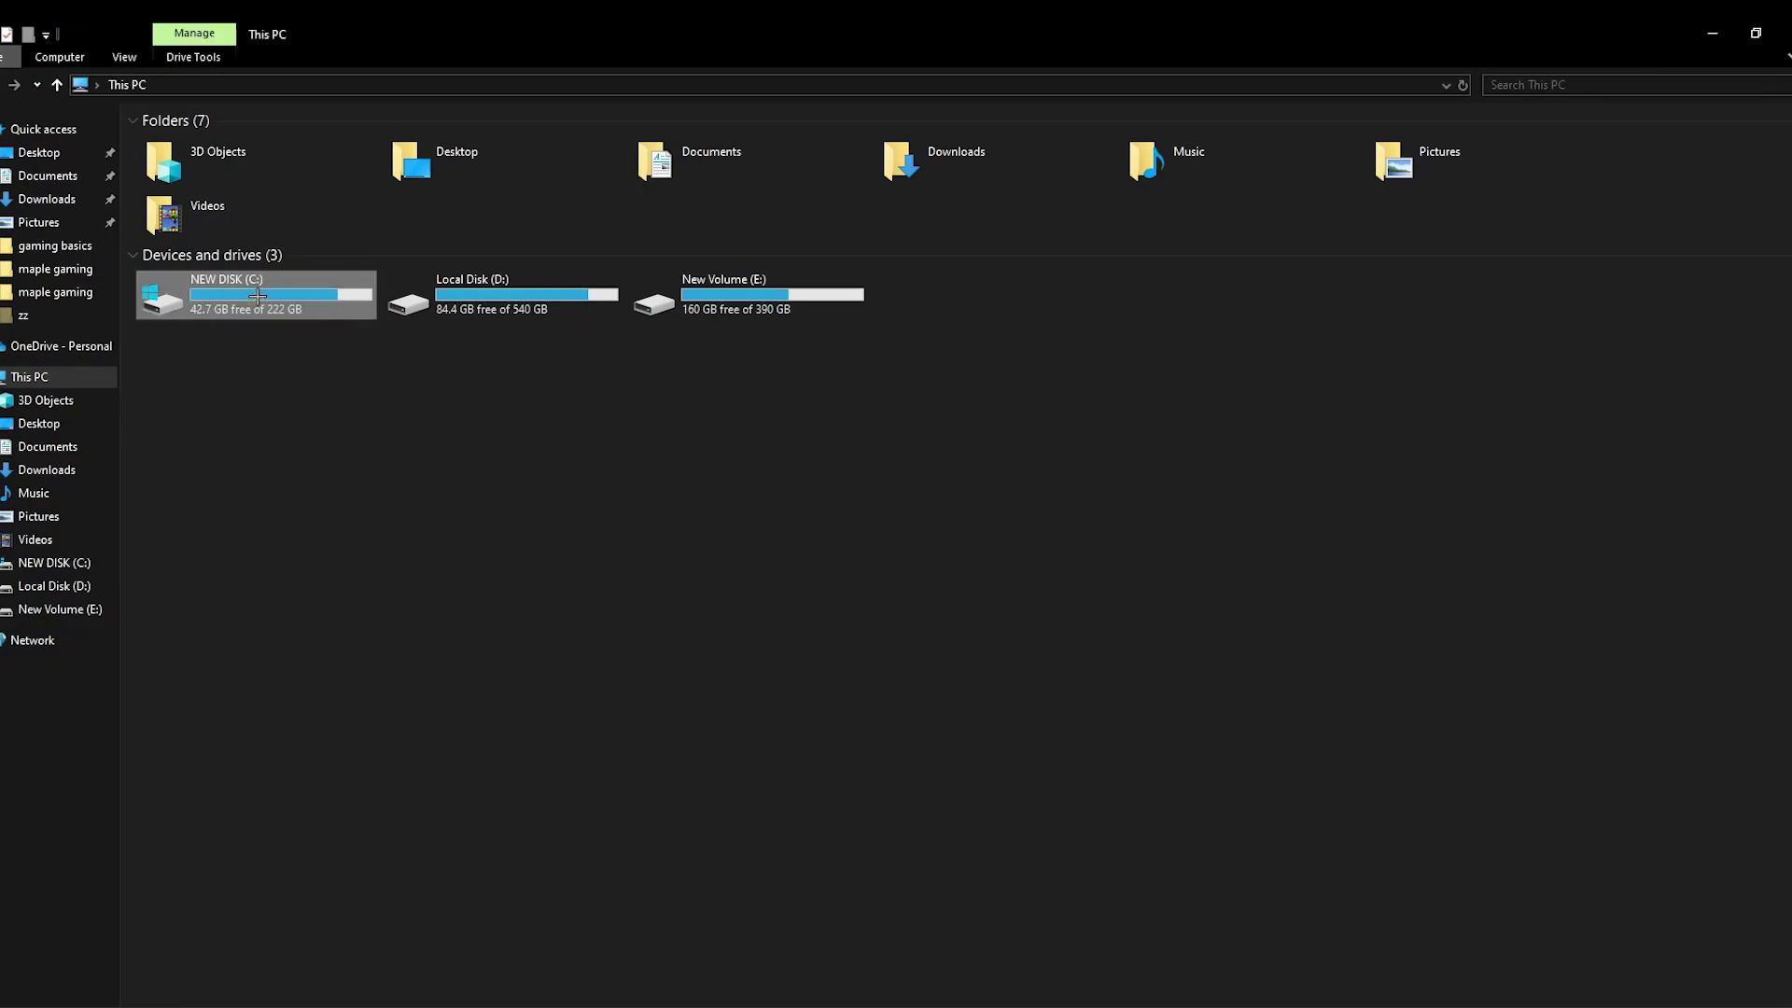
pyautogui.click(335, 476)
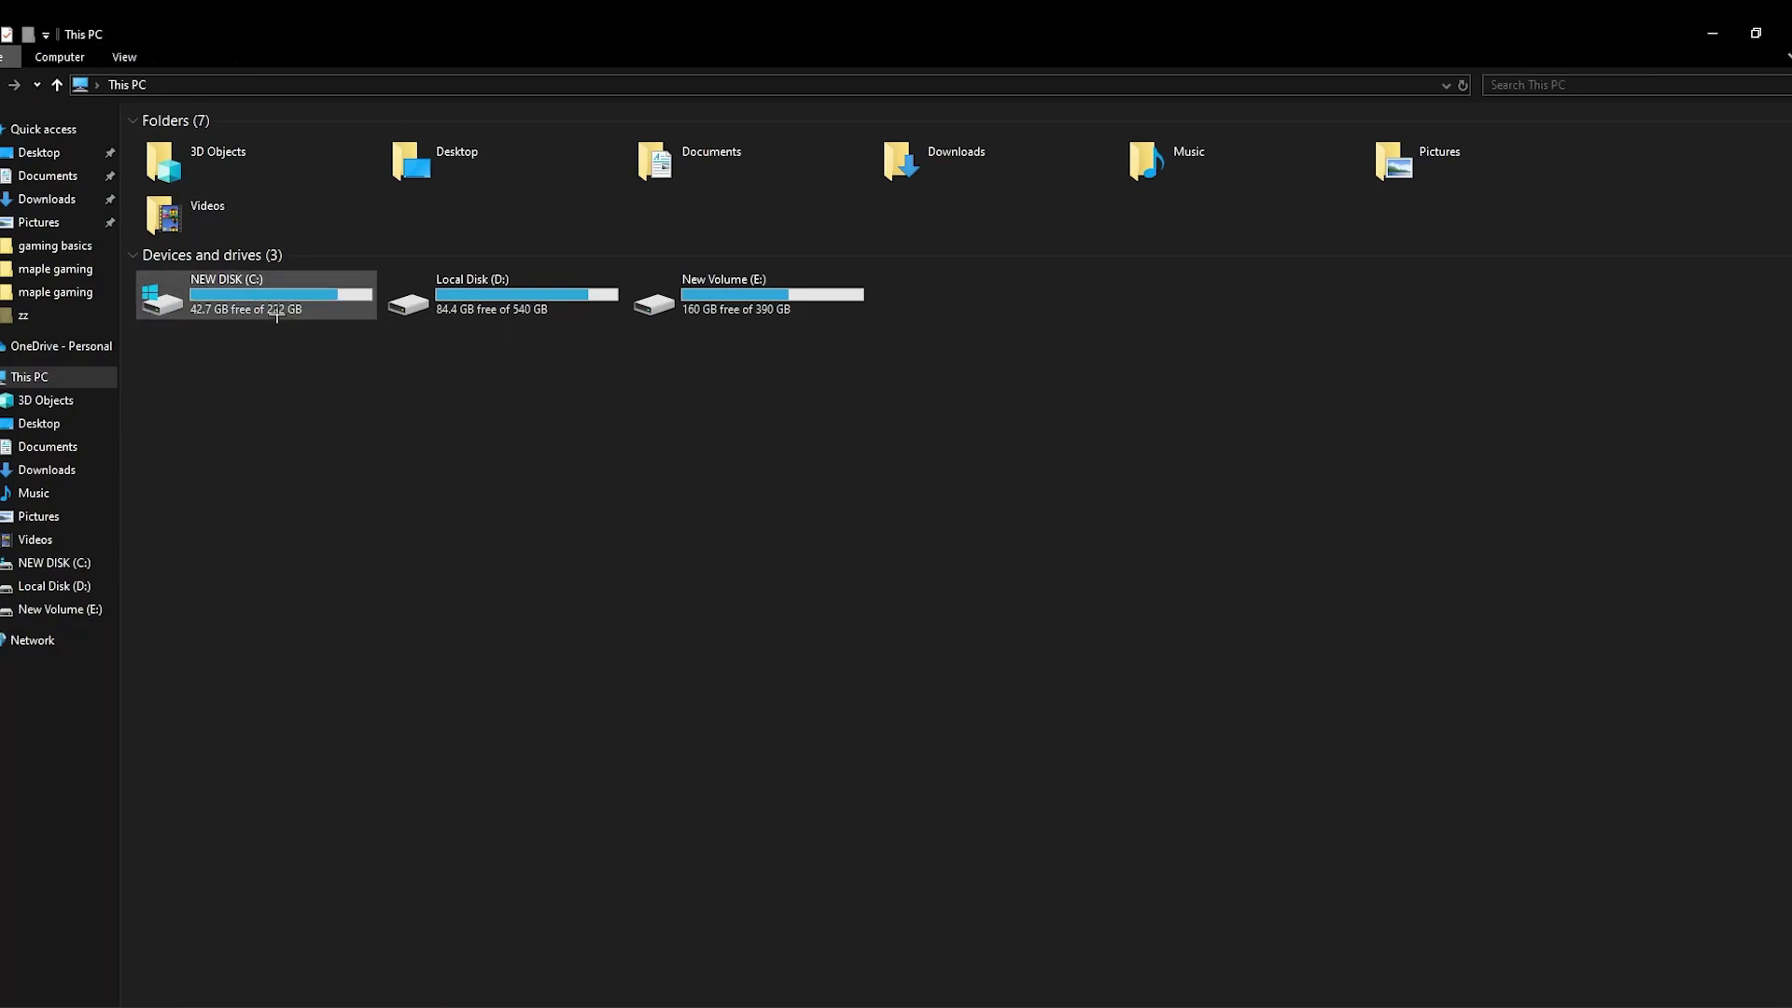